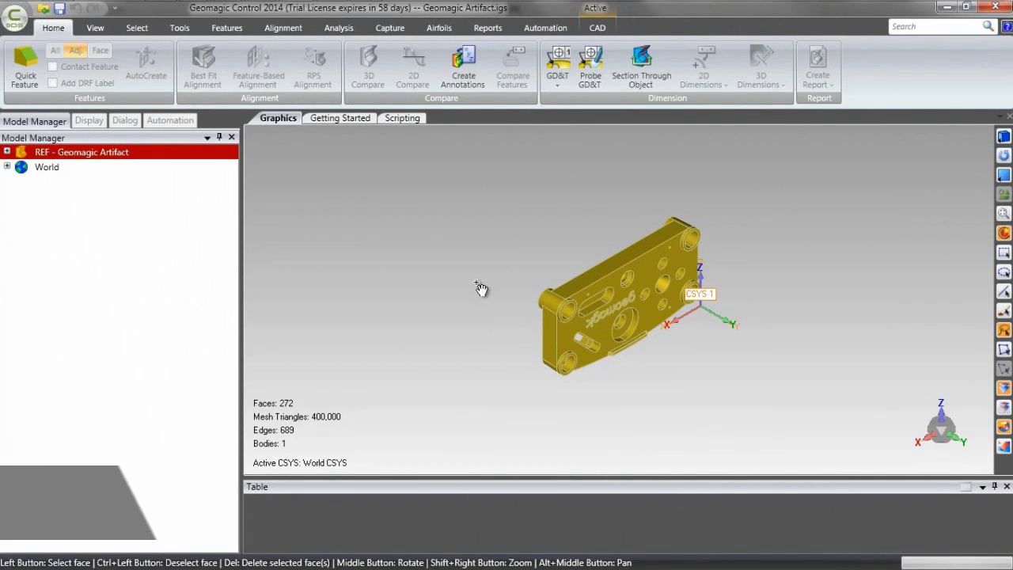
# Duplicate the Geomagic Artifact reference and set Geomagic Artifact Copy as the Test object.
pyautogui.moveTo(679, 382); pyautogui.dragTo(580, 245, button='middle')
pyautogui.scroll(3, 633, 314)
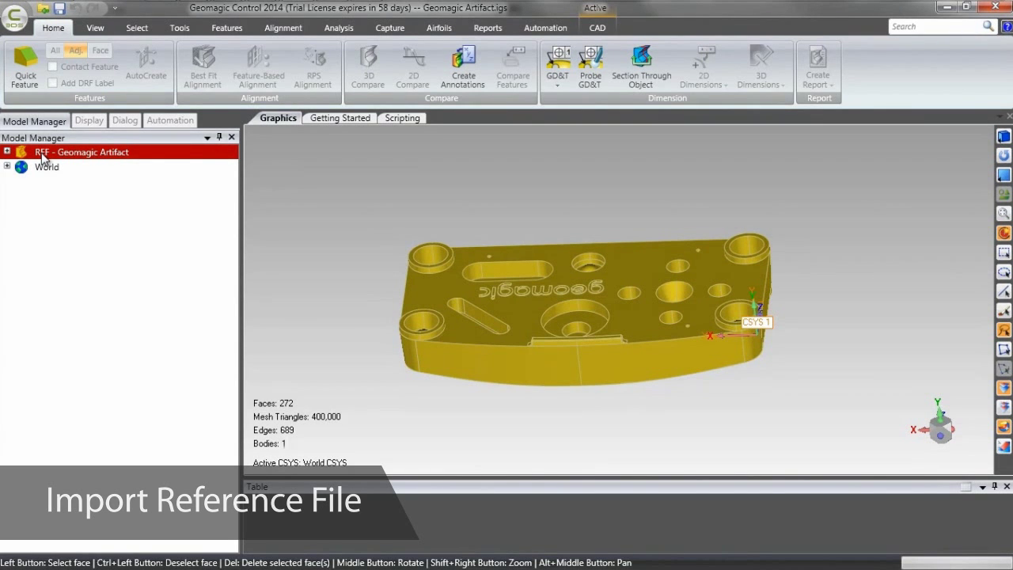
pyautogui.rightClick(45, 158)
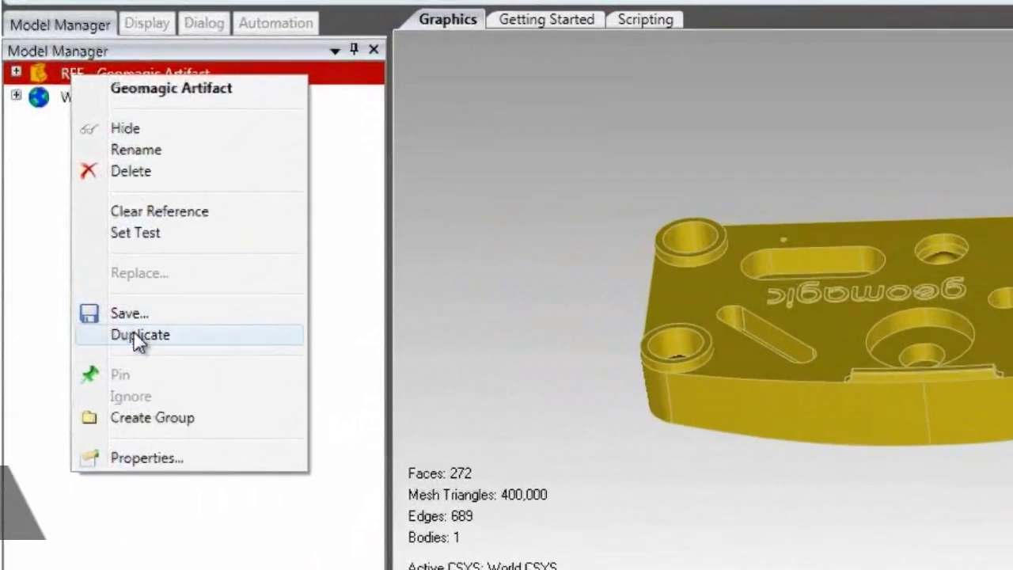
pyautogui.click(106, 322)
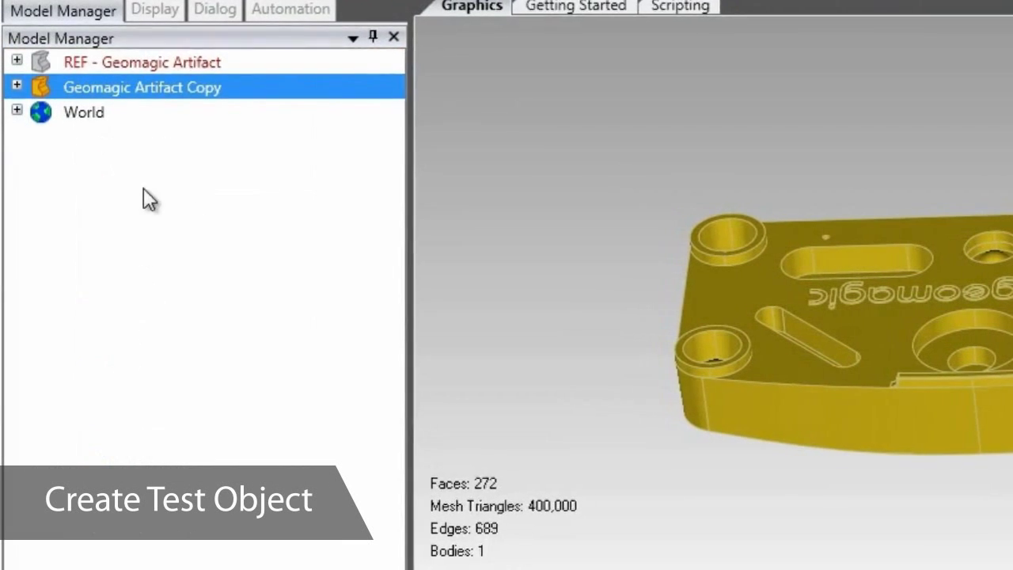
pyautogui.rightClick(144, 89)
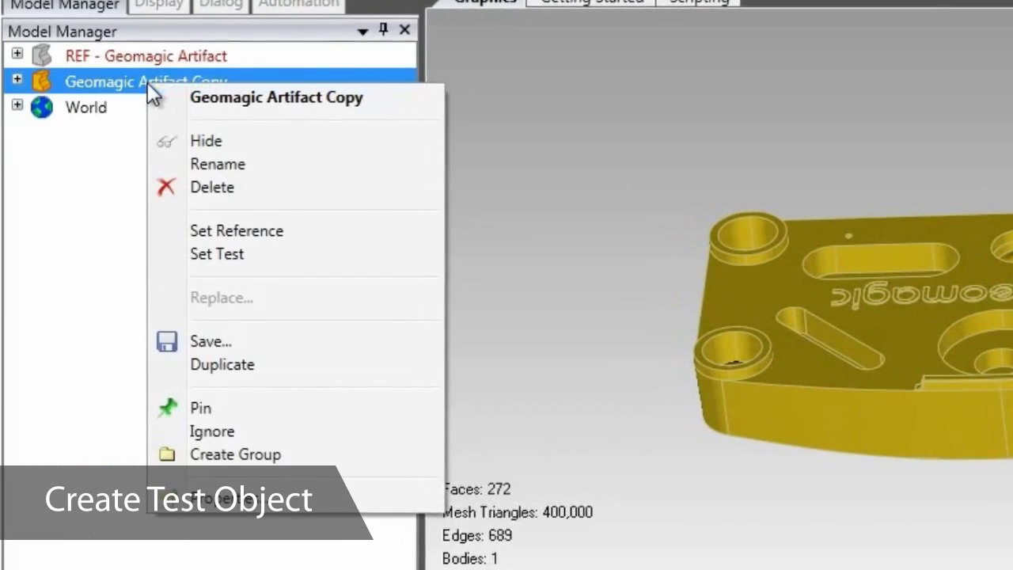
pyautogui.click(214, 253)
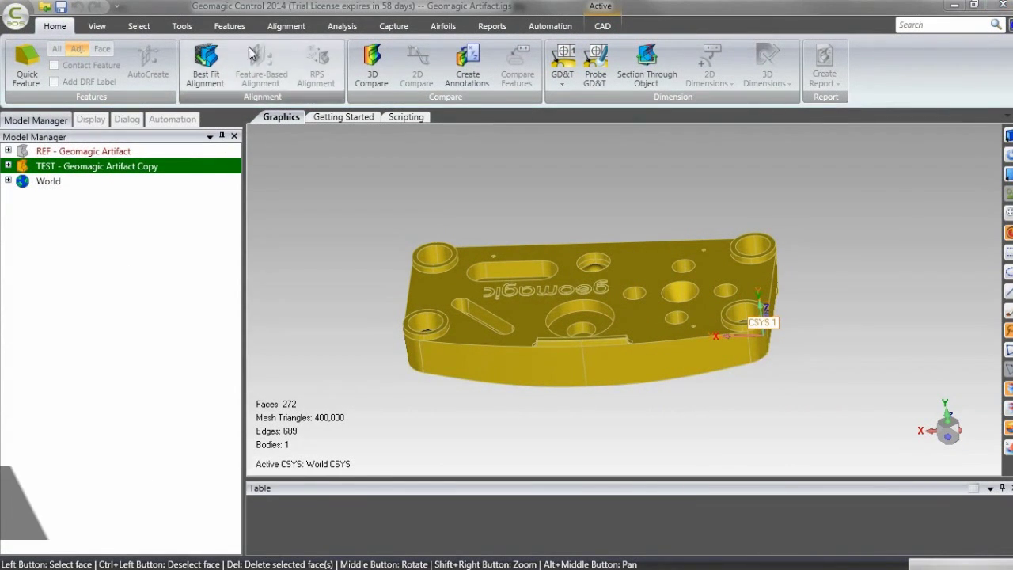
# Best-fit align the test copy to the reference with sample size 1500, fine adjustments only.
pyautogui.click(205, 67)
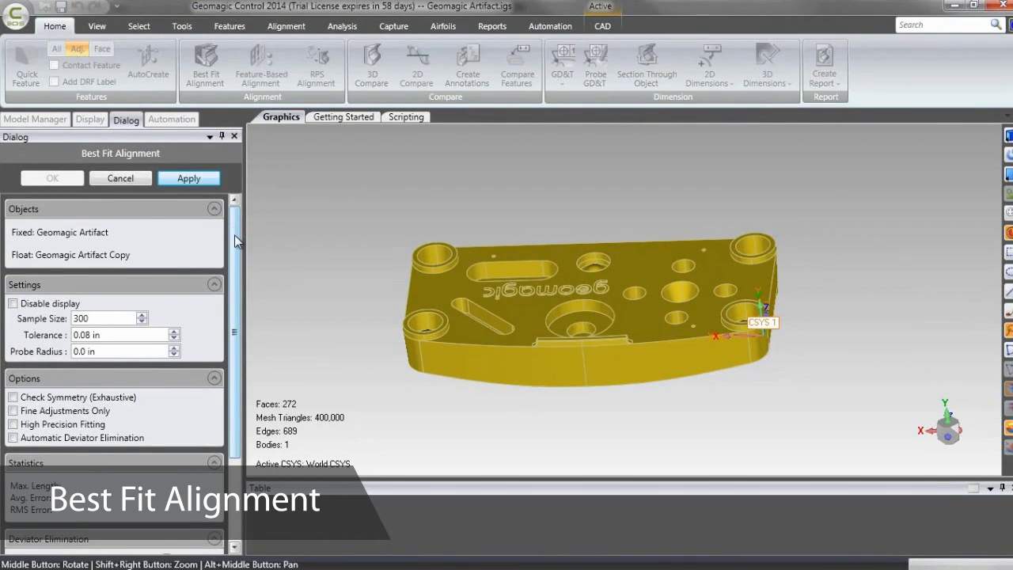
pyautogui.moveTo(234, 241); pyautogui.dragTo(234, 358)
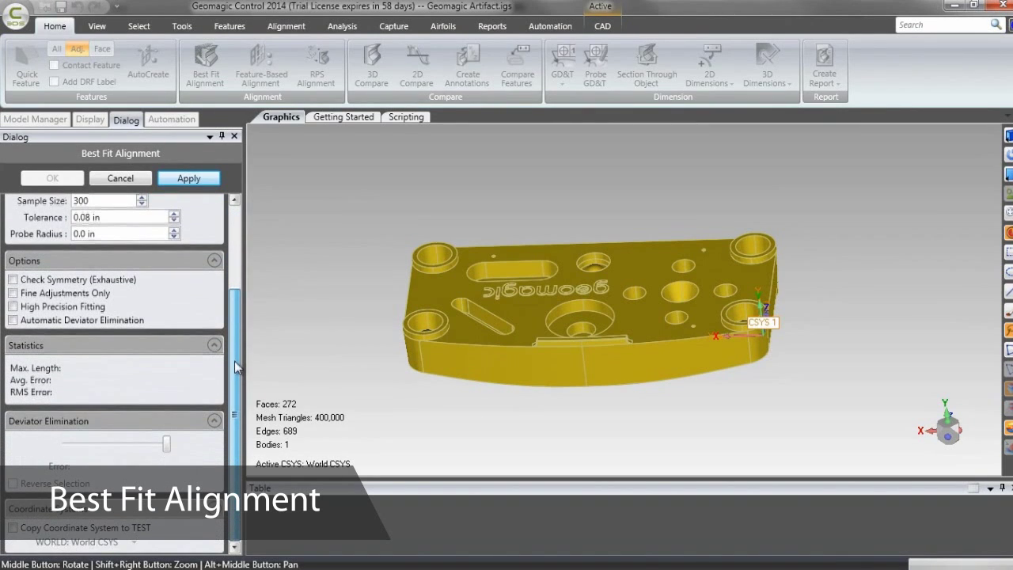
pyautogui.click(191, 178)
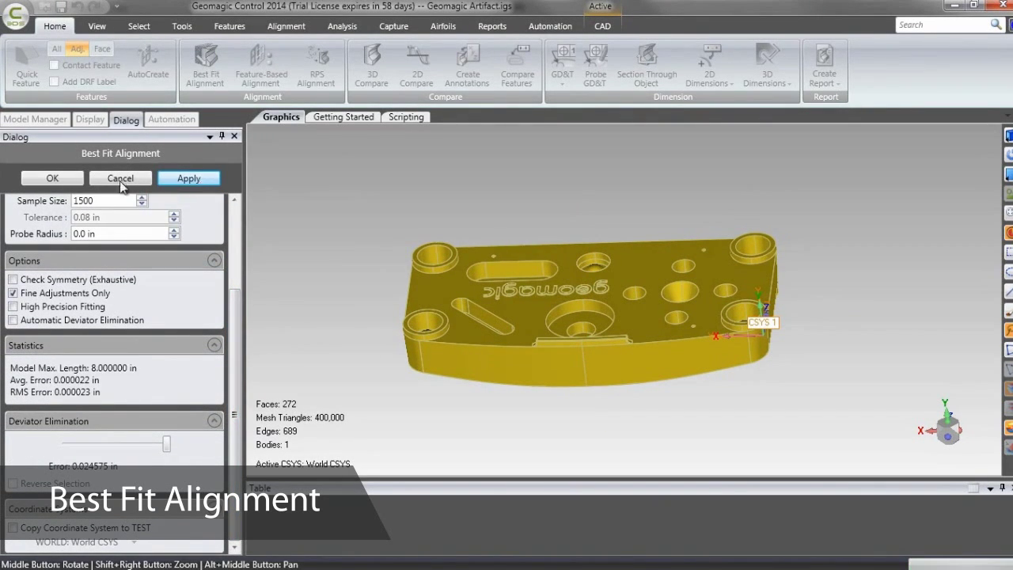
pyautogui.click(62, 175)
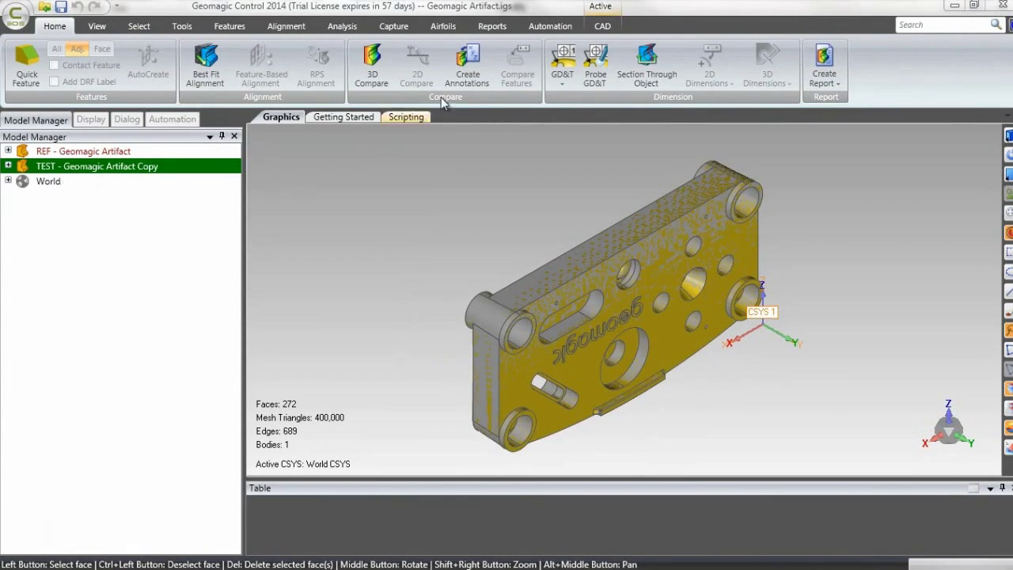
# Check that Design Automation has recorded the Best Fit Alignment step, then close it.
pyautogui.click(564, 27)
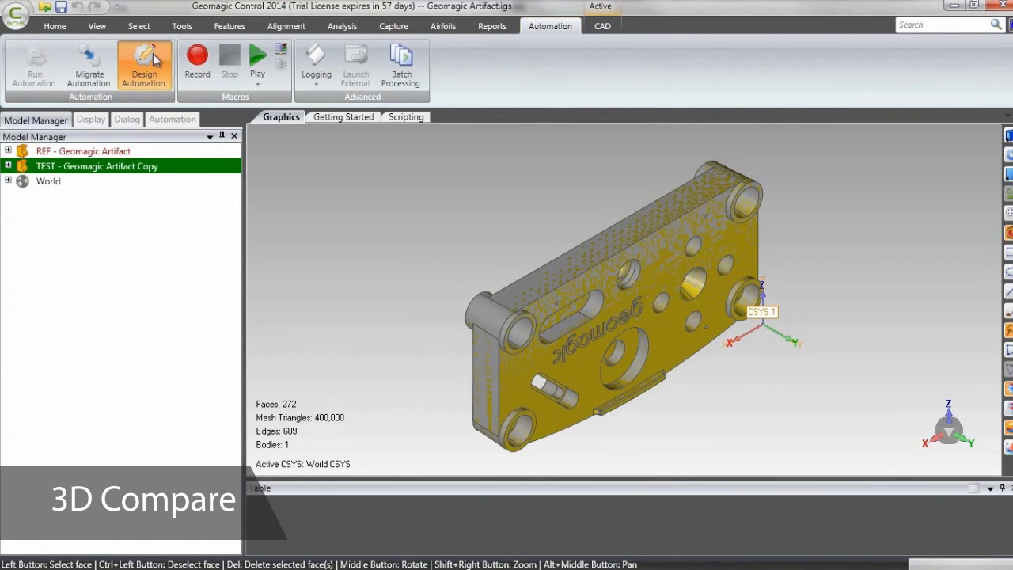
pyautogui.click(154, 60)
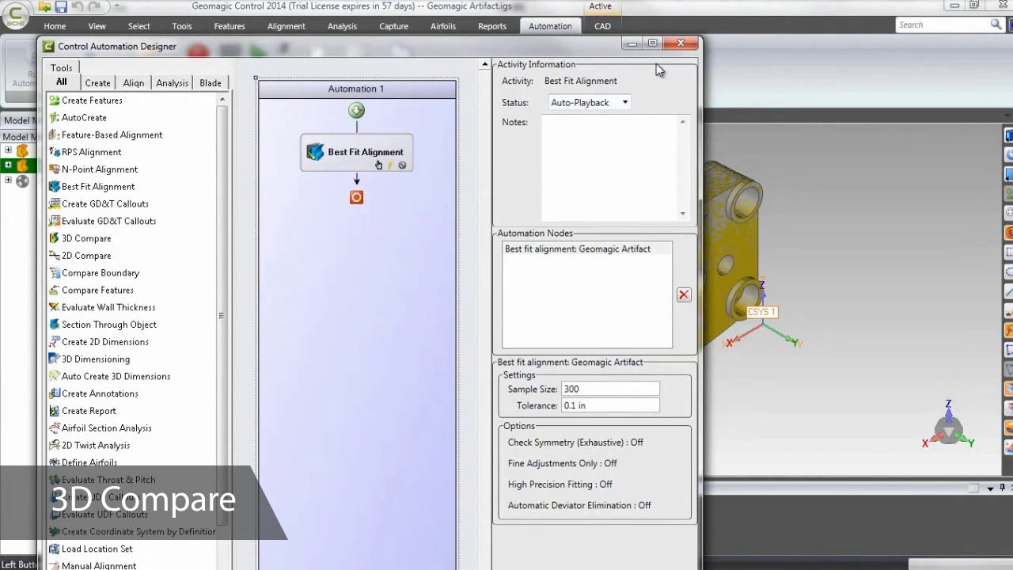
pyautogui.click(679, 44)
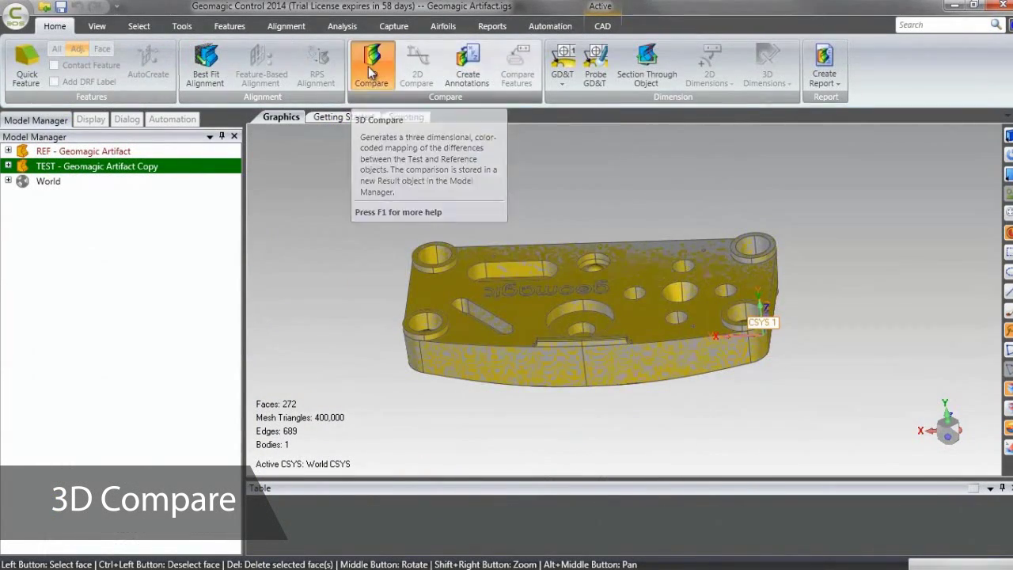
# Run a 3D Compare with 13 color segments, ±0.01 in critical and ±0.005 in nominal limits.
pyautogui.click(370, 65)
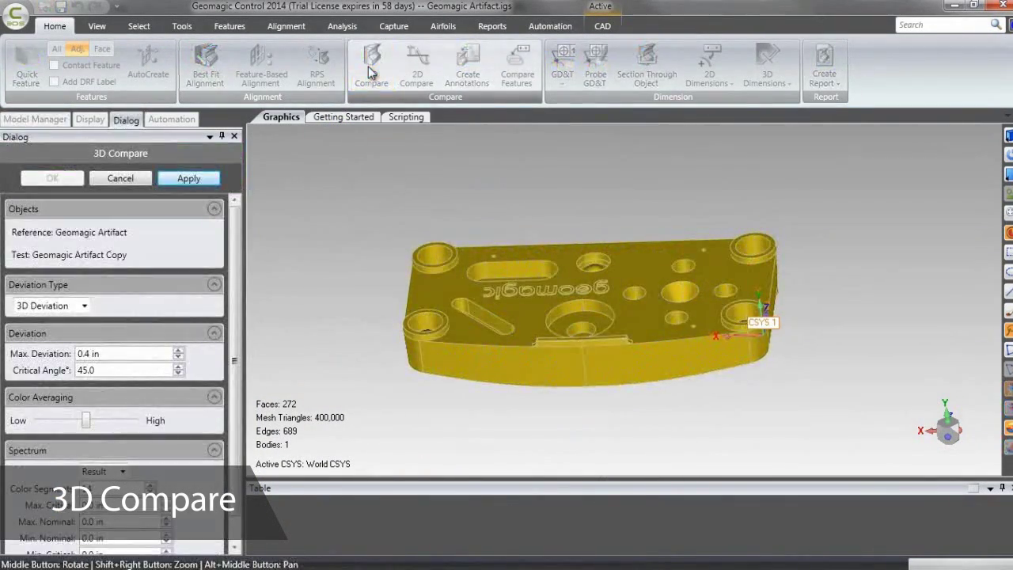
pyautogui.scroll(-2, 233, 256)
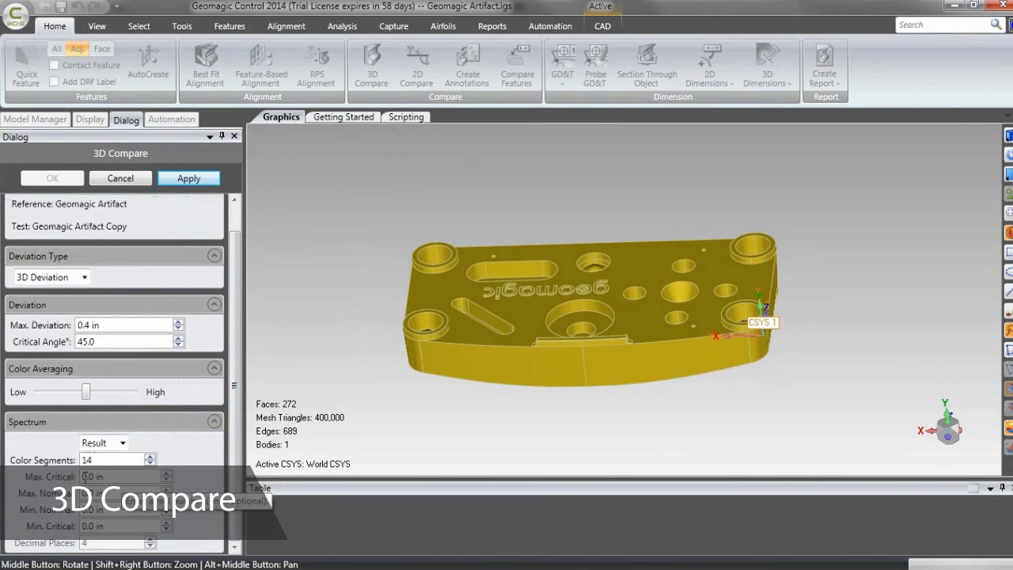
pyautogui.click(94, 477)
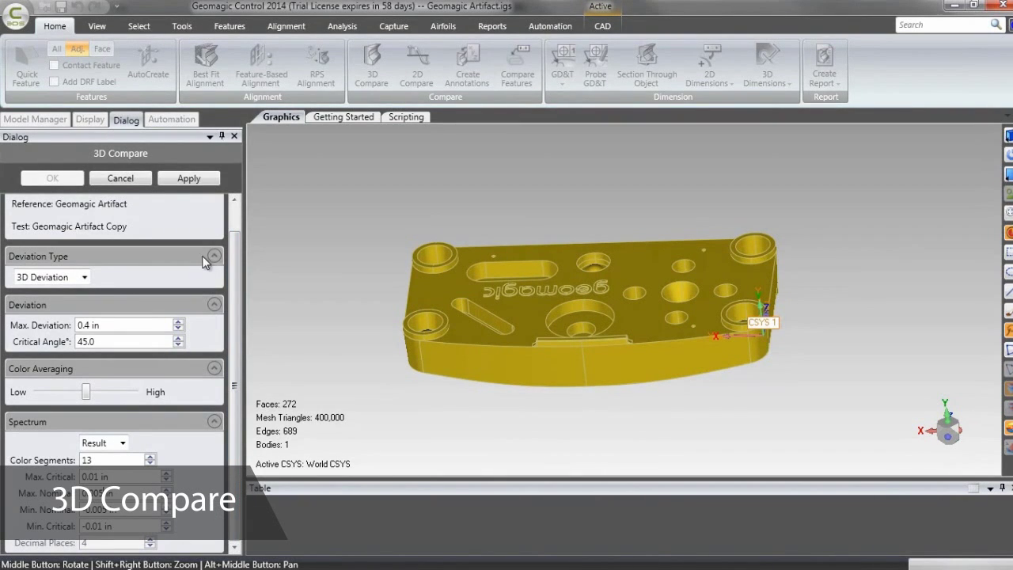
pyautogui.click(180, 178)
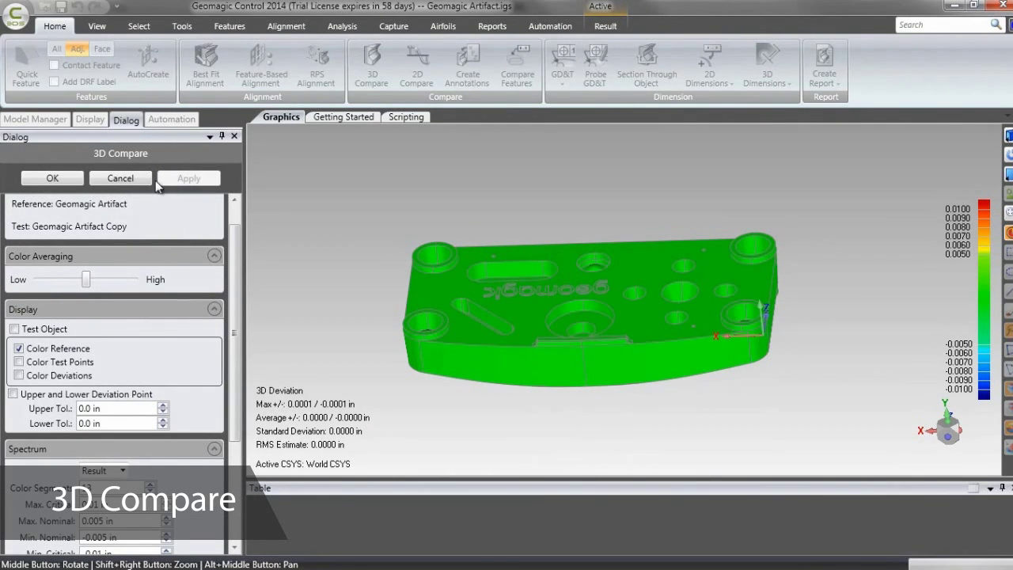
pyautogui.click(53, 179)
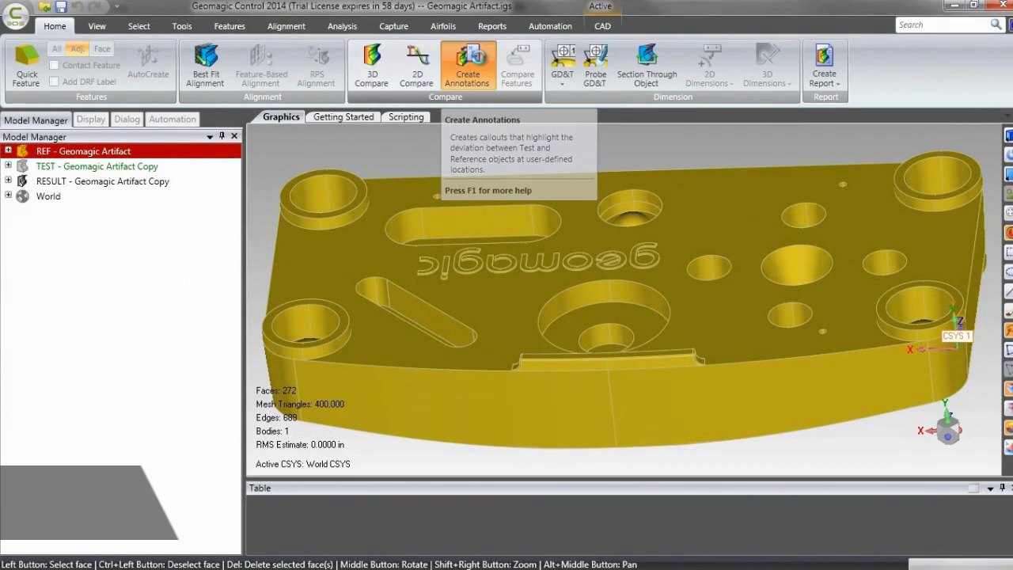
# Add point deviation annotations A001 and A002 near the upper holes on the part's top face.
pyautogui.click(459, 70)
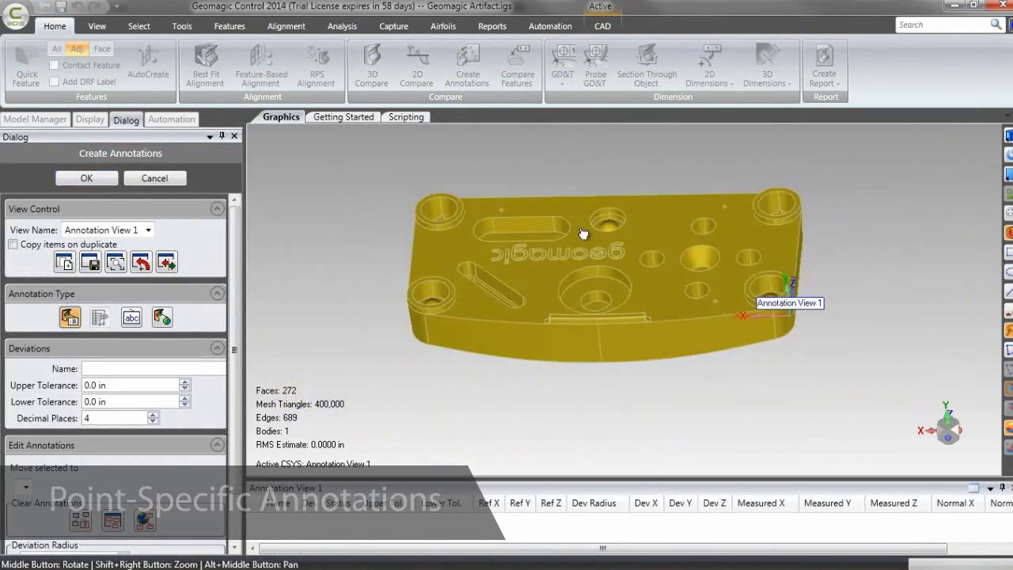
pyautogui.moveTo(762, 303); pyautogui.dragTo(479, 312, button='middle')
pyautogui.click(476, 288)
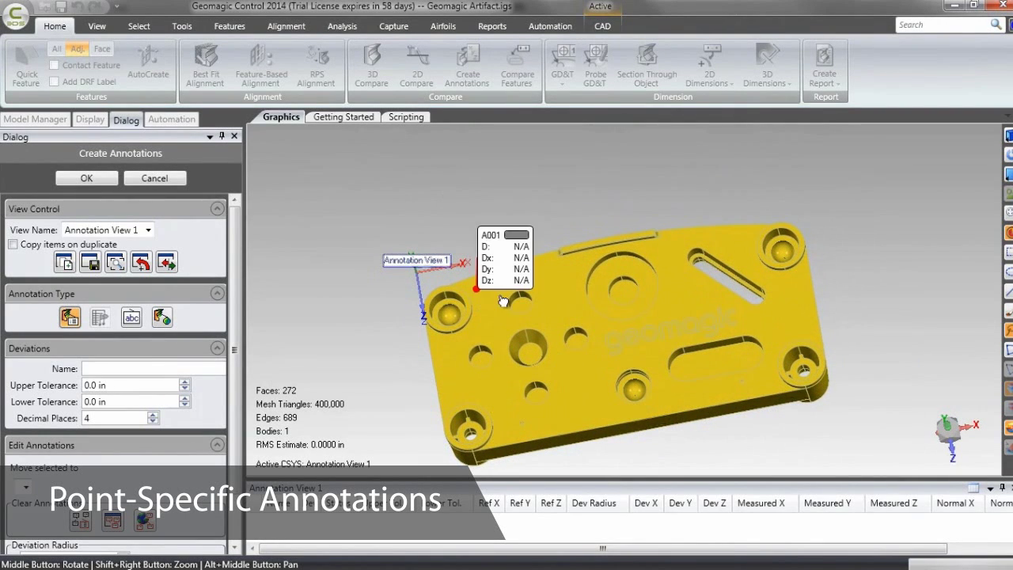
pyautogui.click(736, 241)
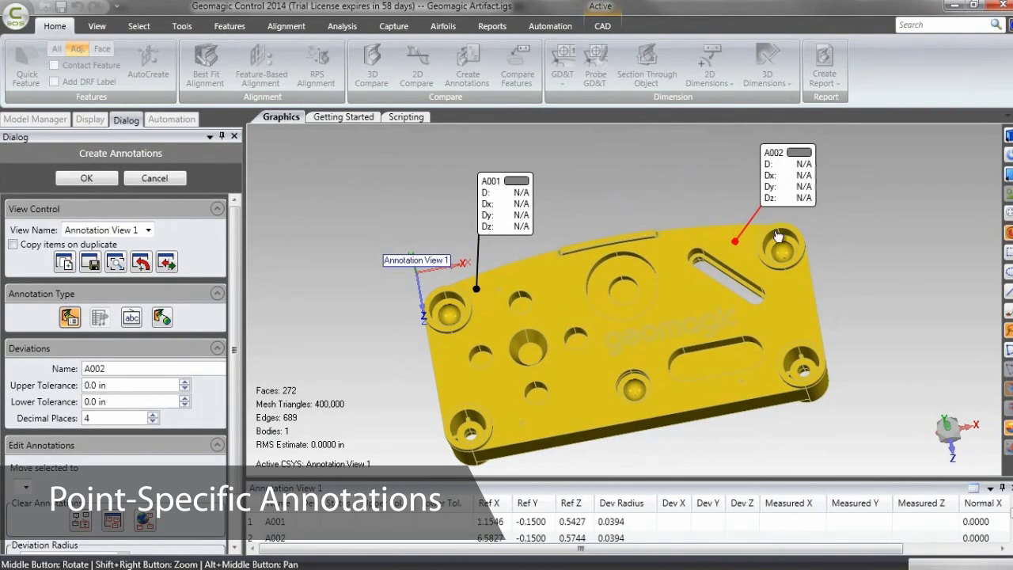
pyautogui.click(783, 329)
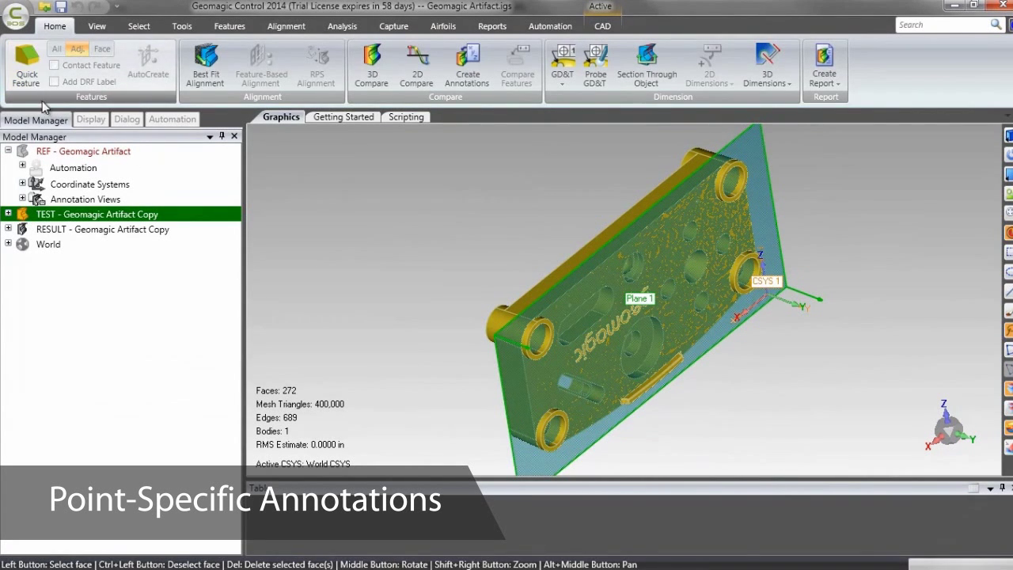
# Show the RESULT color map and start a 2D Compare sectioned by the test's feature plane.
pyautogui.click(76, 229)
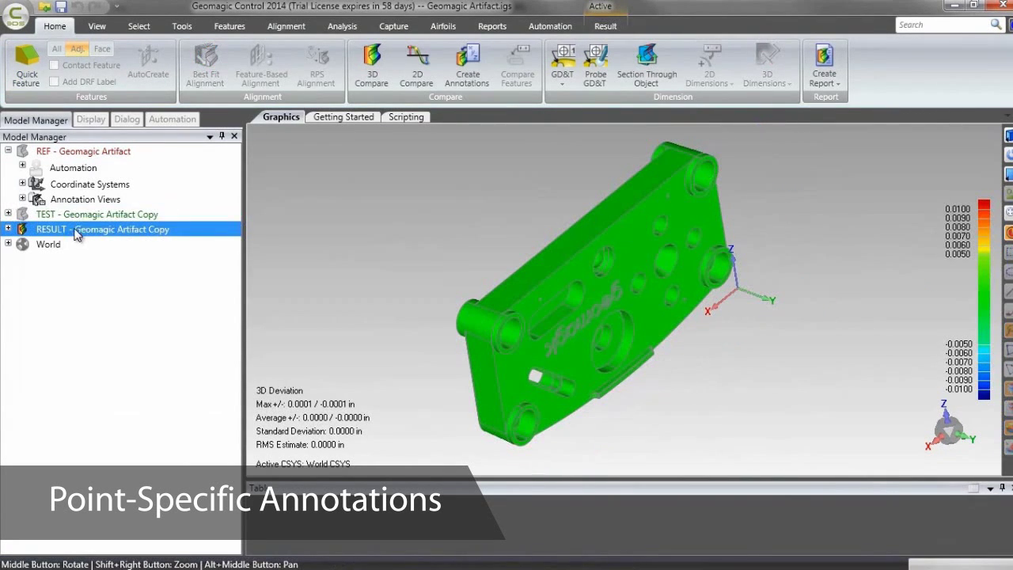
pyautogui.click(417, 60)
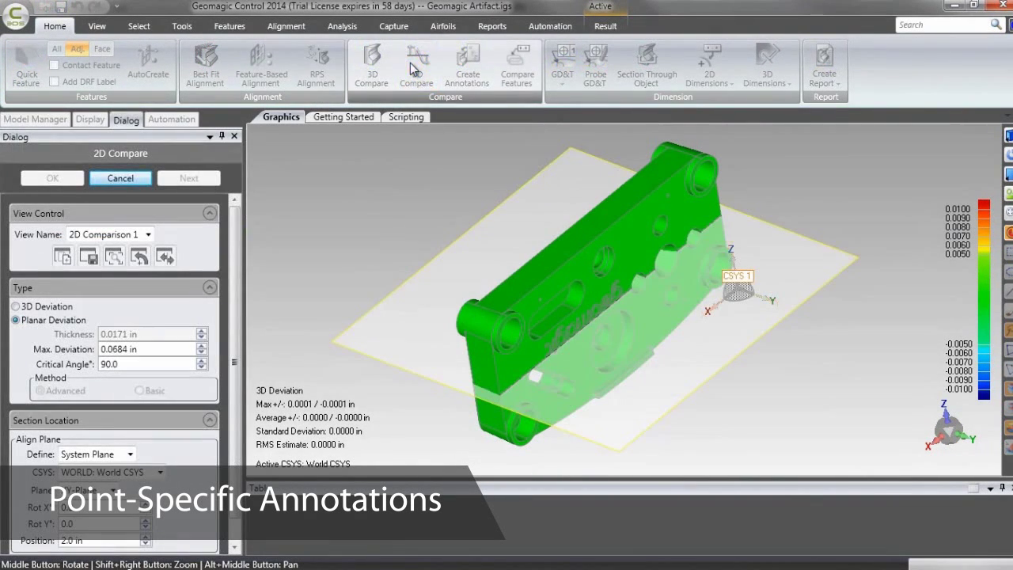
pyautogui.click(111, 454)
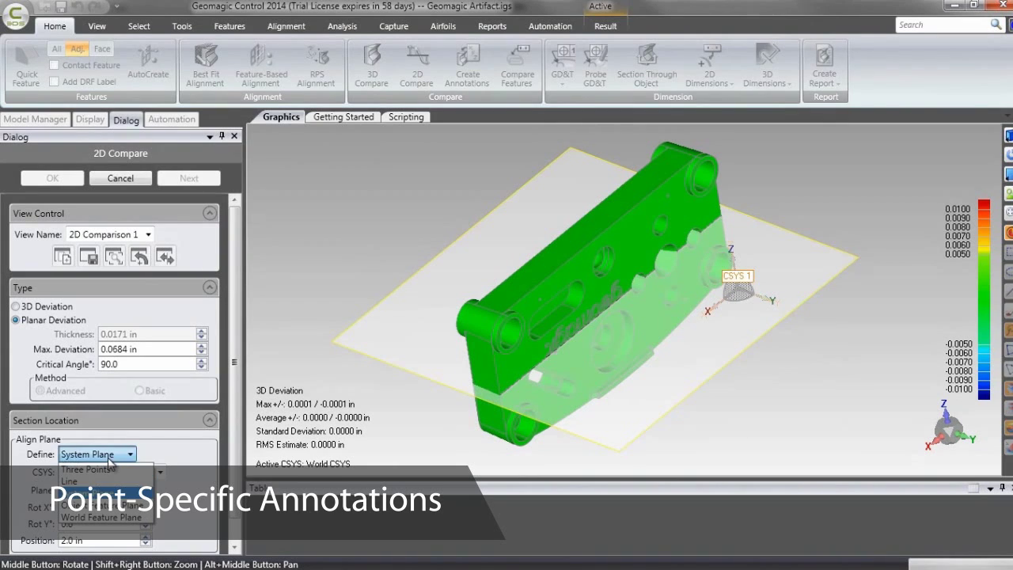
pyautogui.click(101, 505)
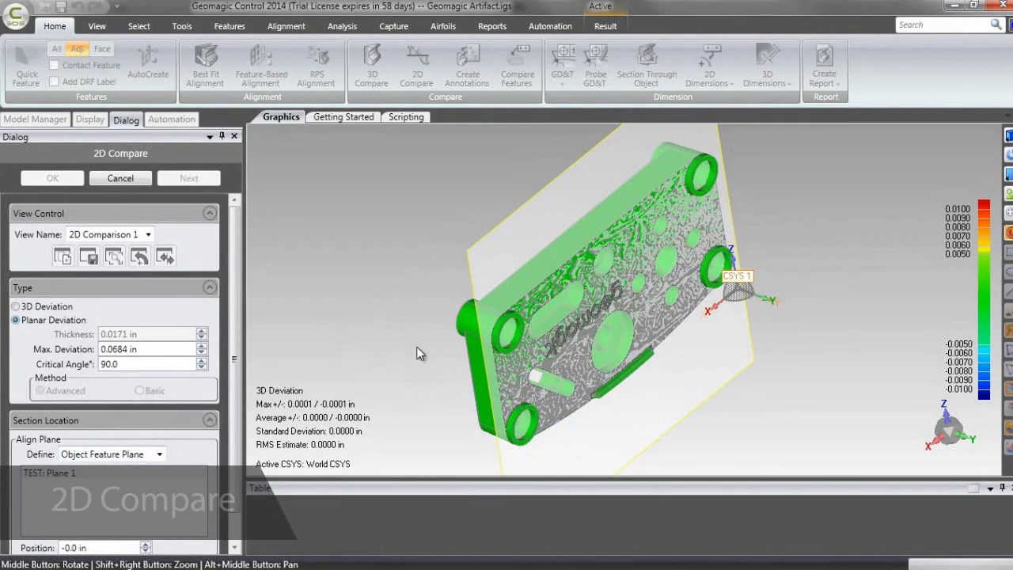
pyautogui.scroll(-1, 150, 507)
# Move the section position to -0.03 in, then compute and accept 2D Comparison 1.
pyautogui.click(146, 519)
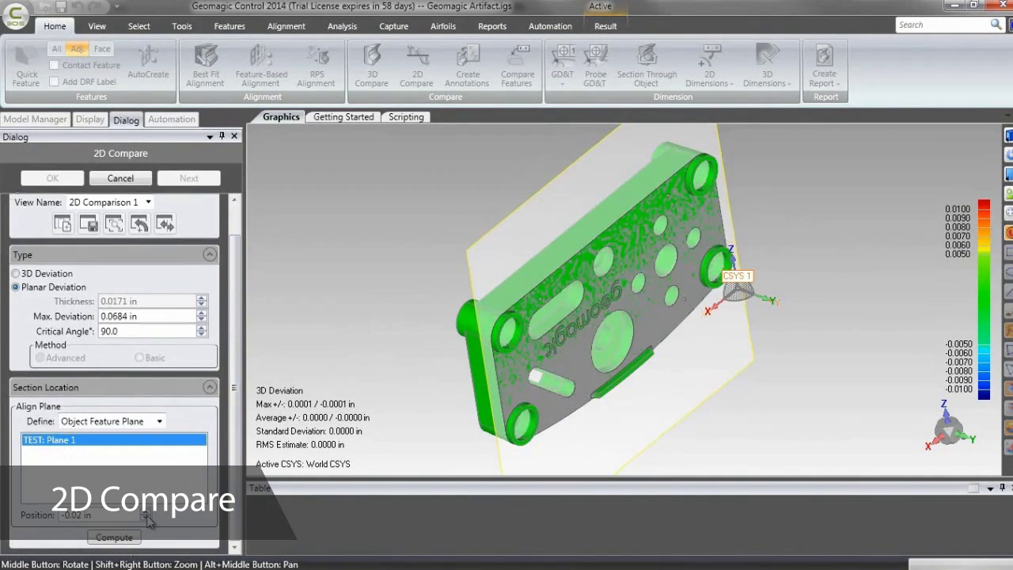
pyautogui.click(146, 518)
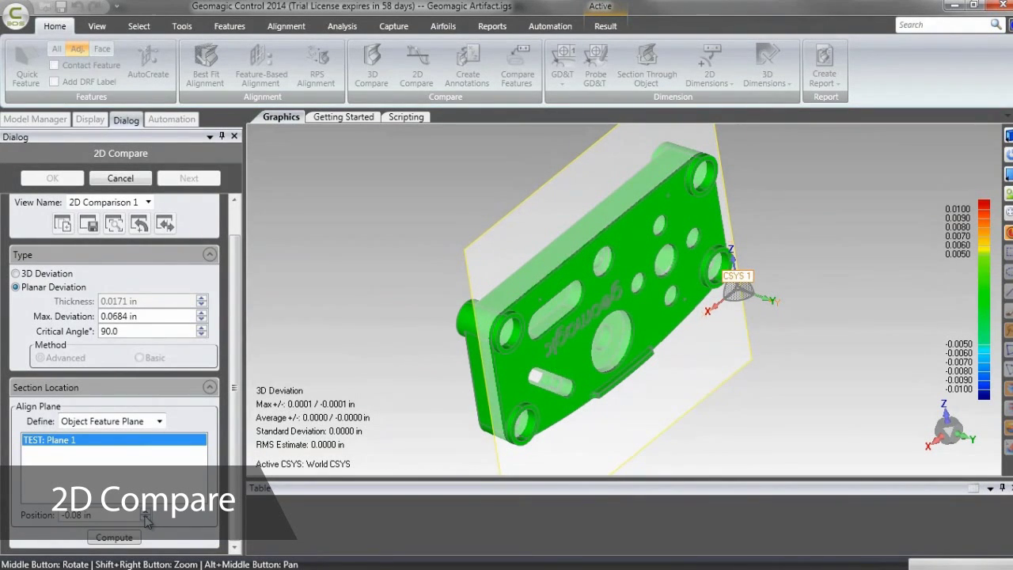
pyautogui.click(146, 514)
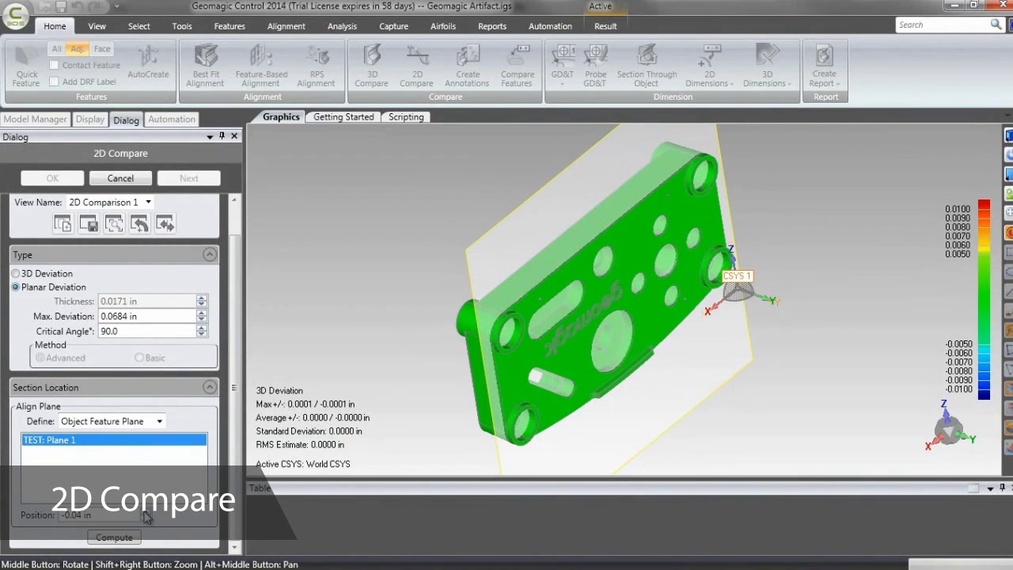
pyautogui.click(148, 514)
pyautogui.click(114, 537)
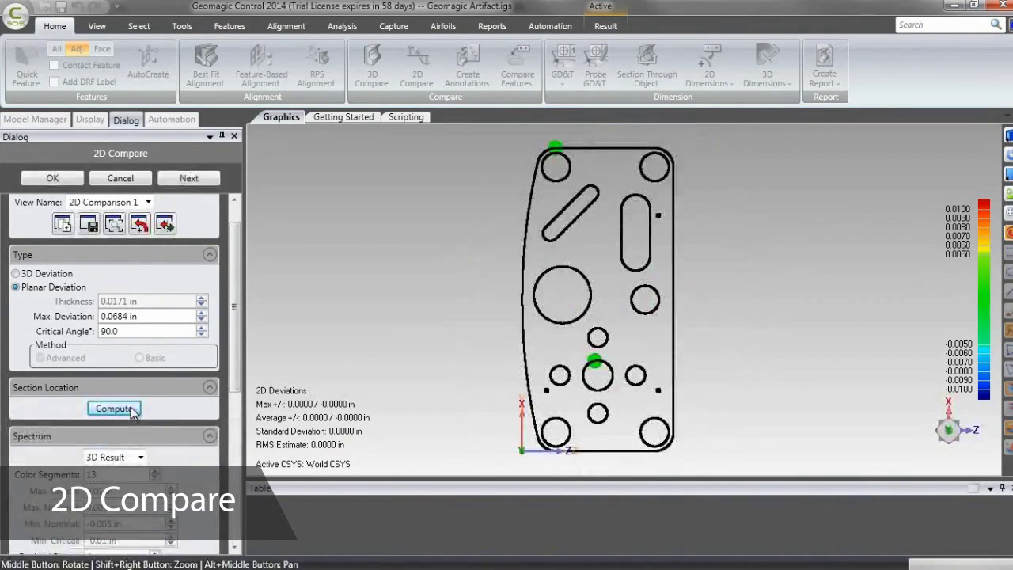
pyautogui.click(53, 179)
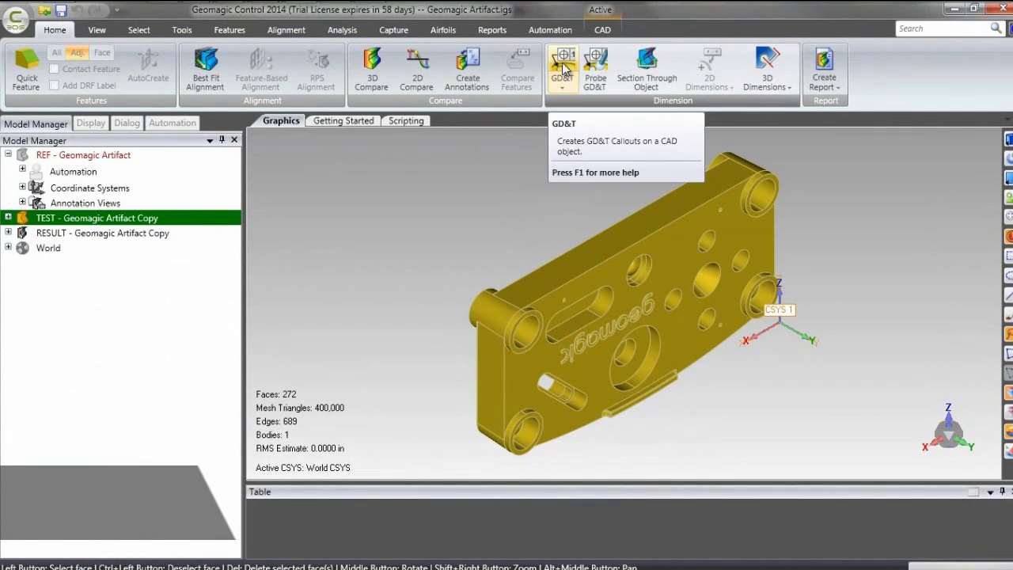
# Add a .0020 Flatness 1 GD&T callout to the part's large front face.
pyautogui.click(562, 79)
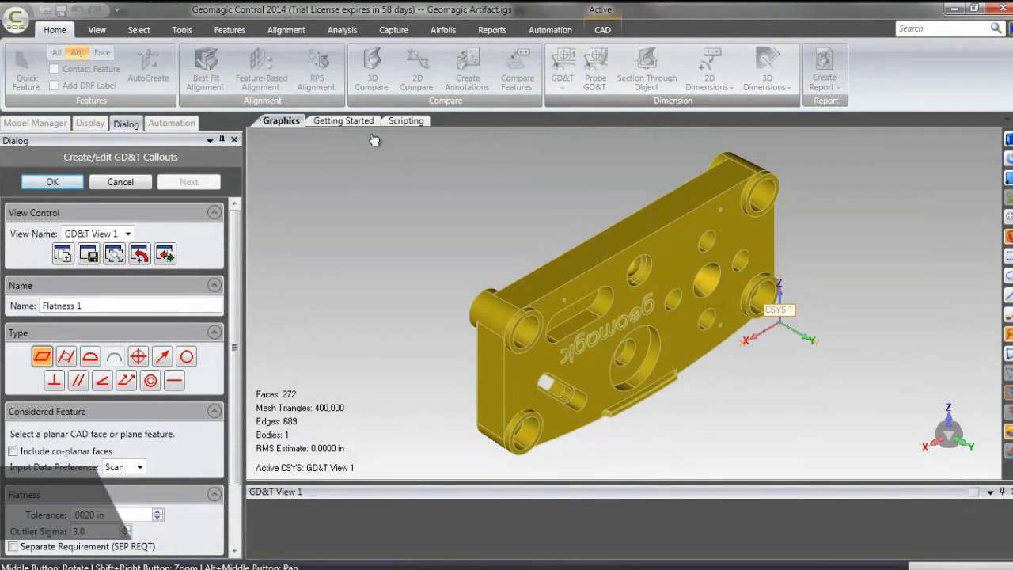
pyautogui.click(672, 255)
pyautogui.click(576, 175)
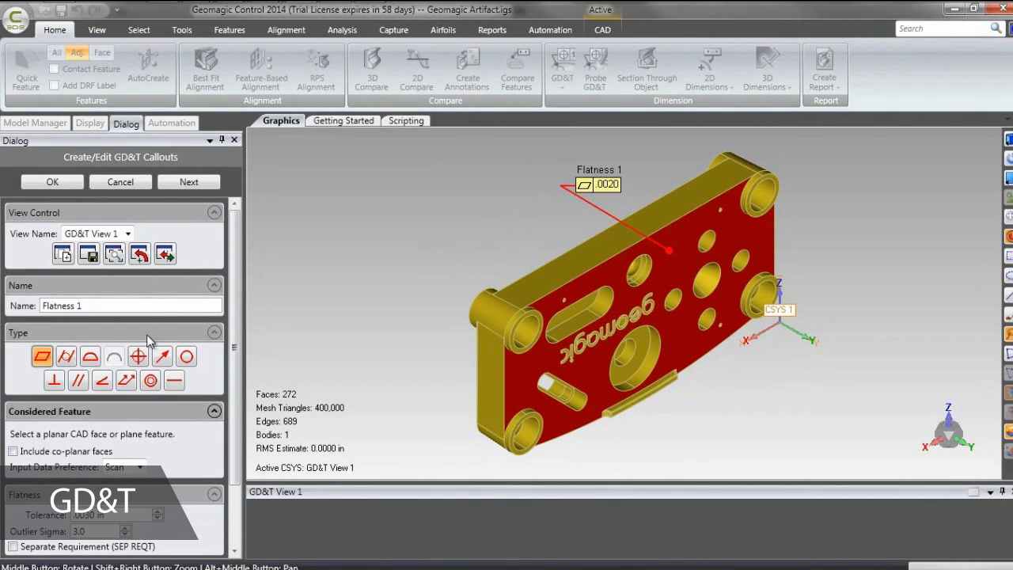
pyautogui.click(52, 182)
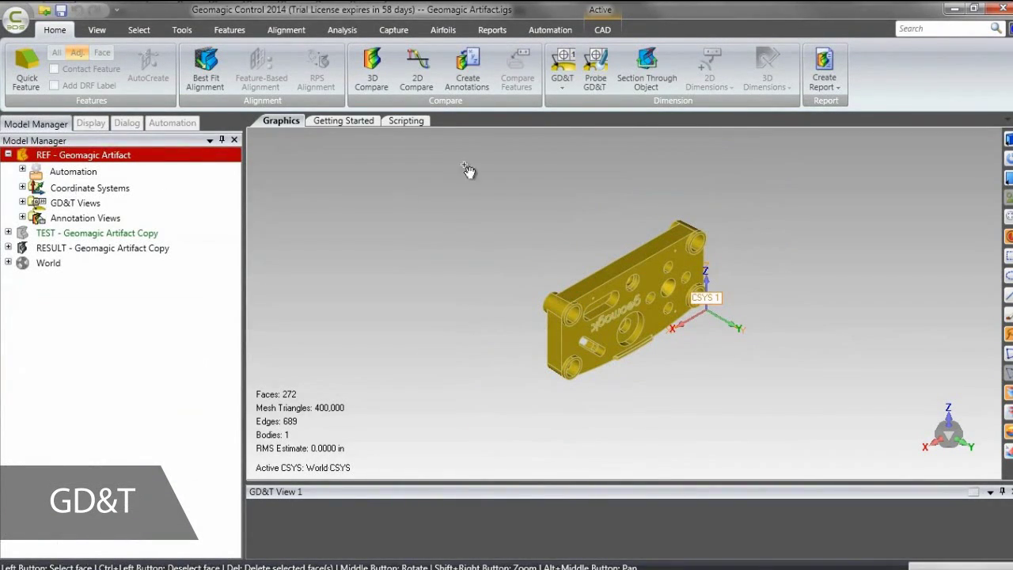
pyautogui.click(645, 79)
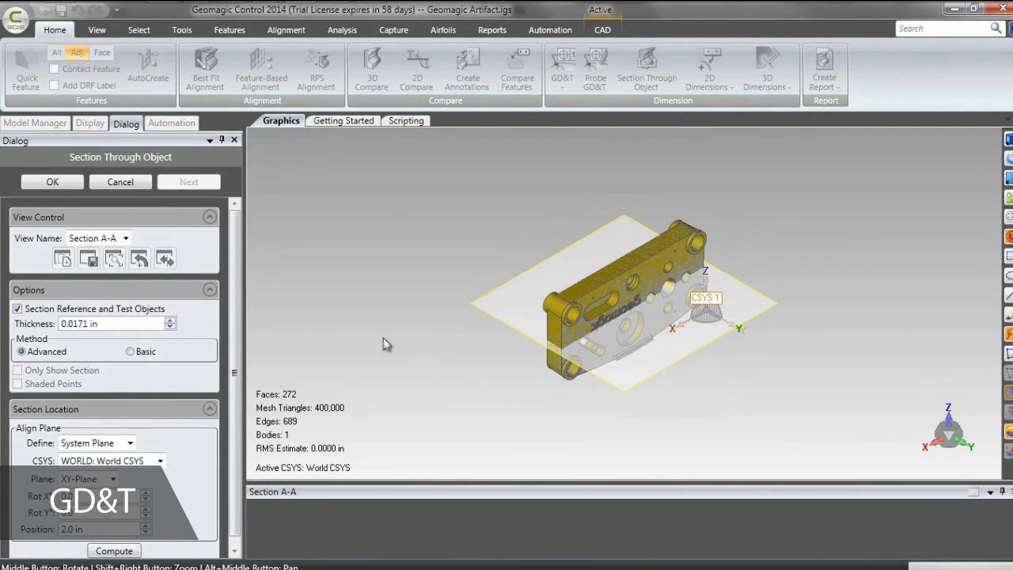
# Compute and accept section A-A through the part.
pyautogui.scroll(-1, 239, 353)
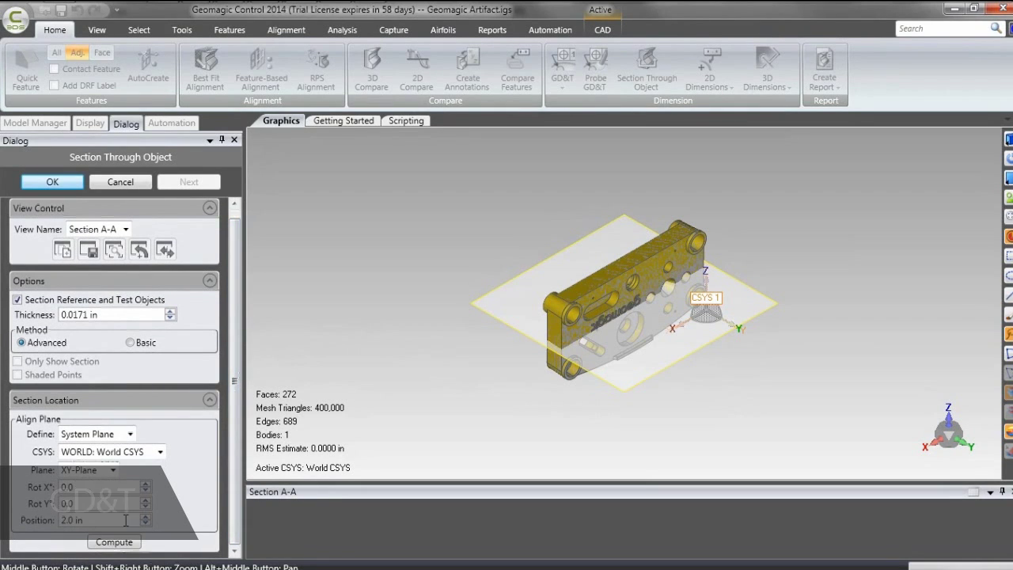
pyautogui.click(114, 541)
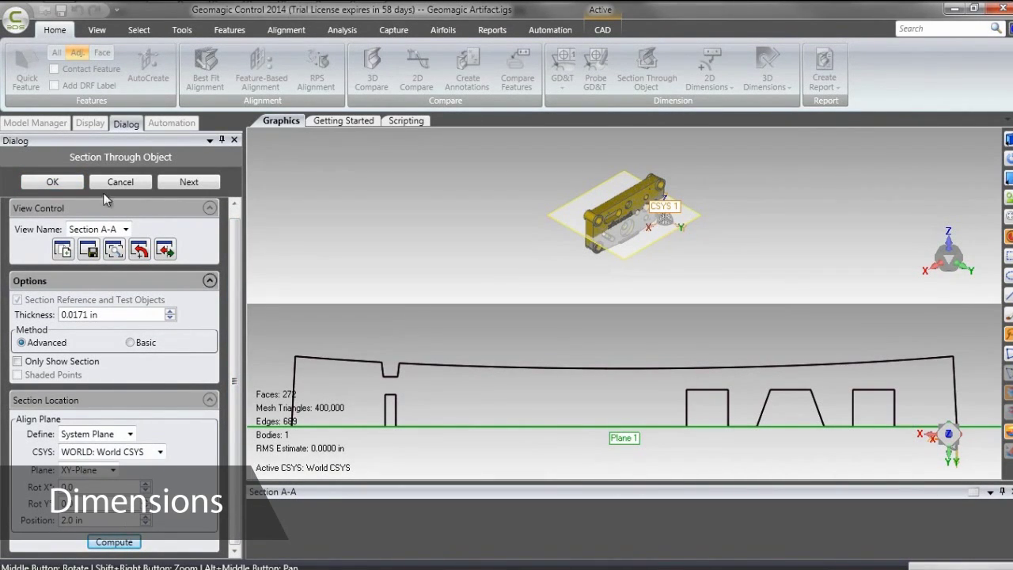
pyautogui.click(119, 183)
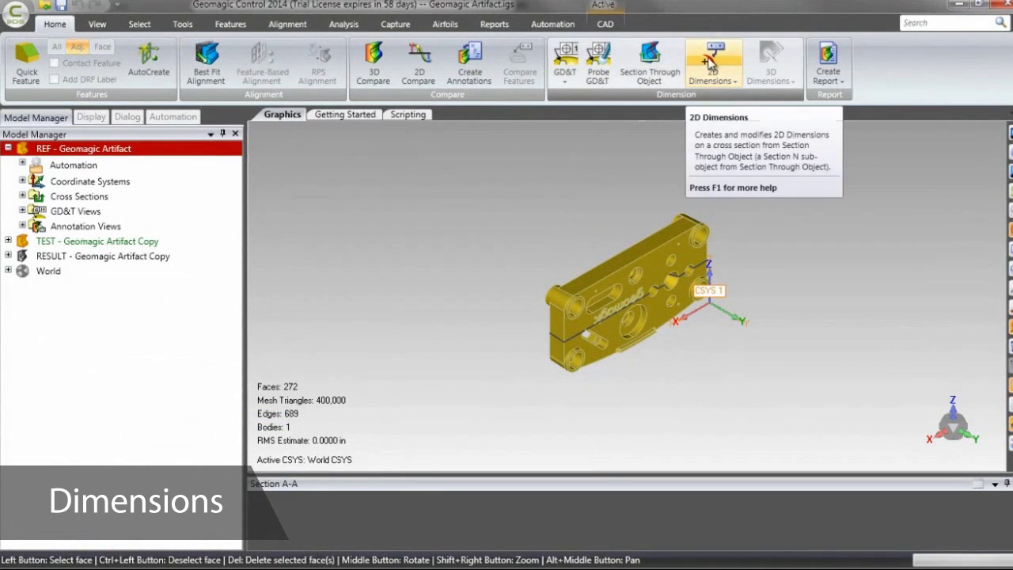
# Dimension section A-A with the 7.9664 length D1 and the 40° angle D2.
pyautogui.click(711, 66)
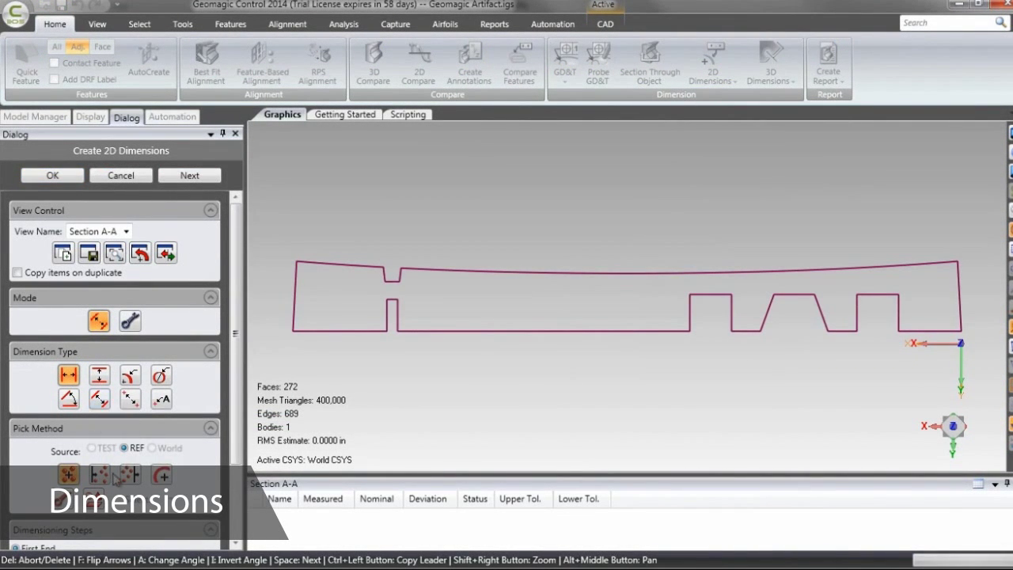
pyautogui.scroll(-3, 98, 404)
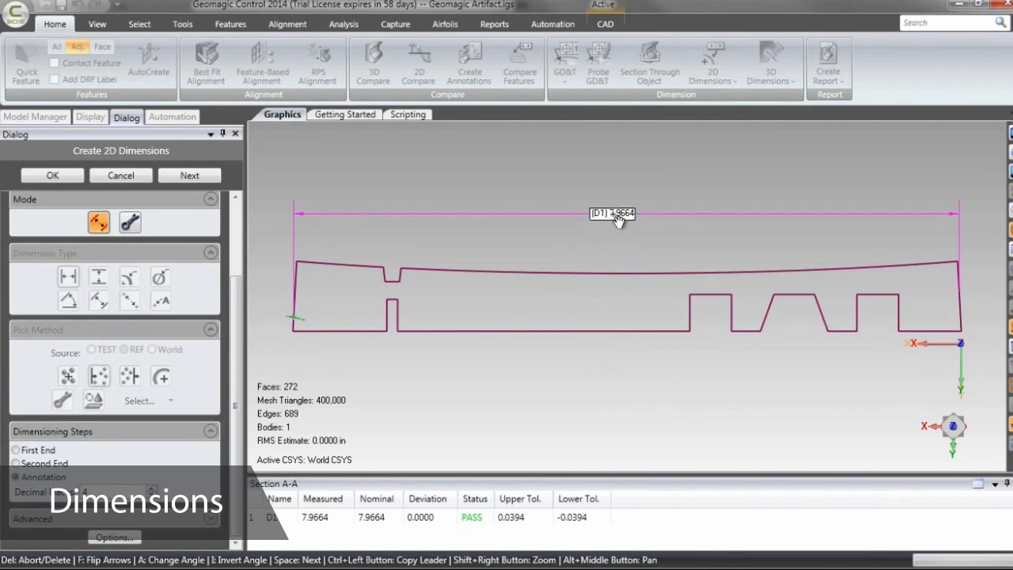
pyautogui.click(190, 175)
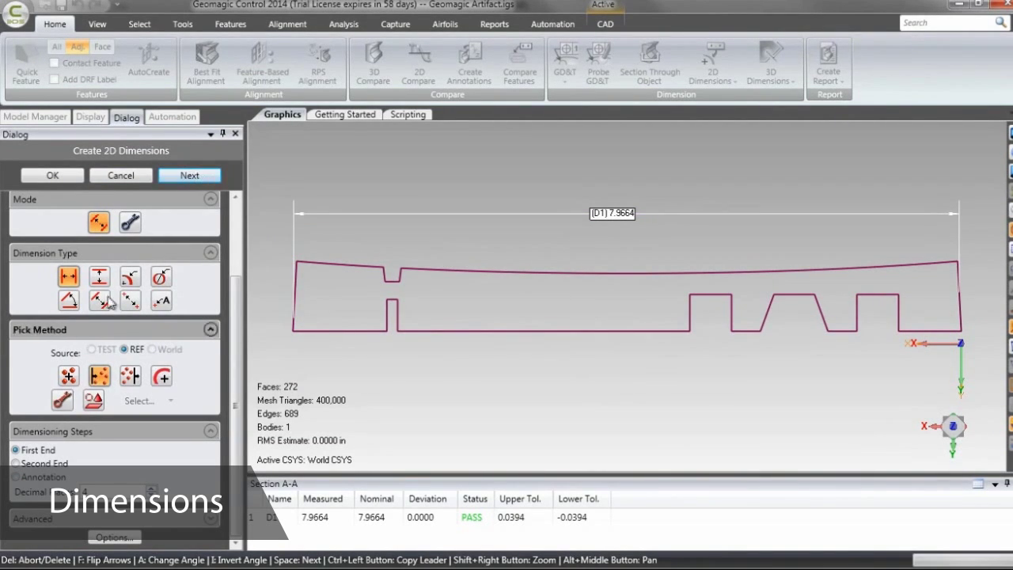
pyautogui.click(70, 301)
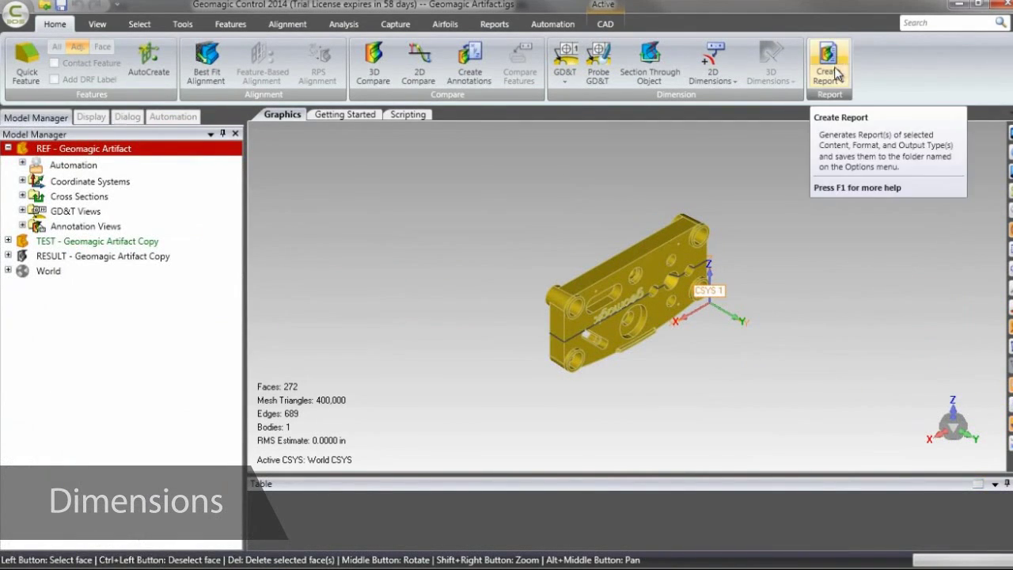
# Generate the PDF report titled 'Artifact Auto Inspection', with the author's initials and client Geomagic, and review it.
pyautogui.click(828, 76)
pyautogui.click(841, 116)
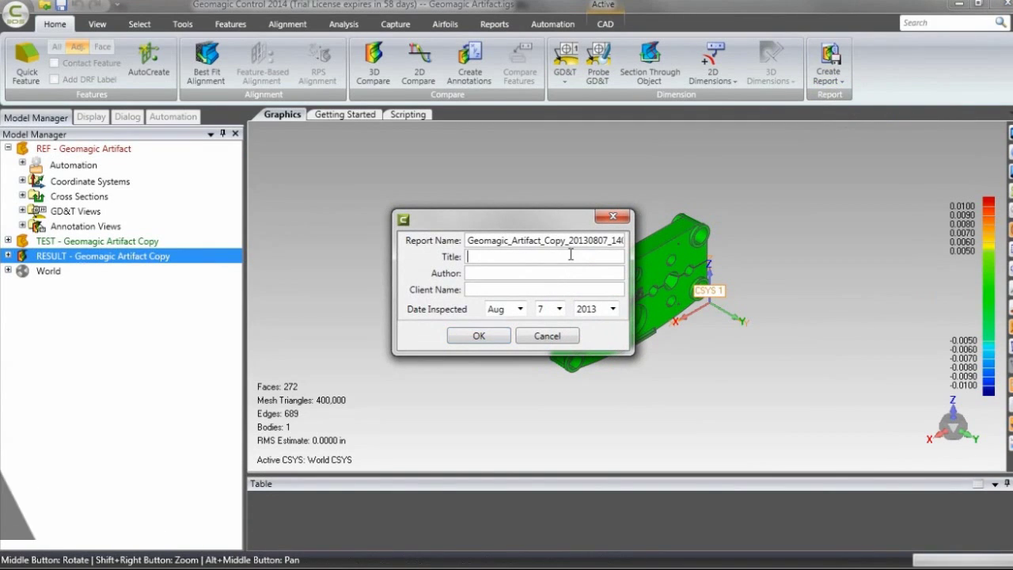
pyautogui.click(575, 256)
pyautogui.write('Artifact Auto Inspection')
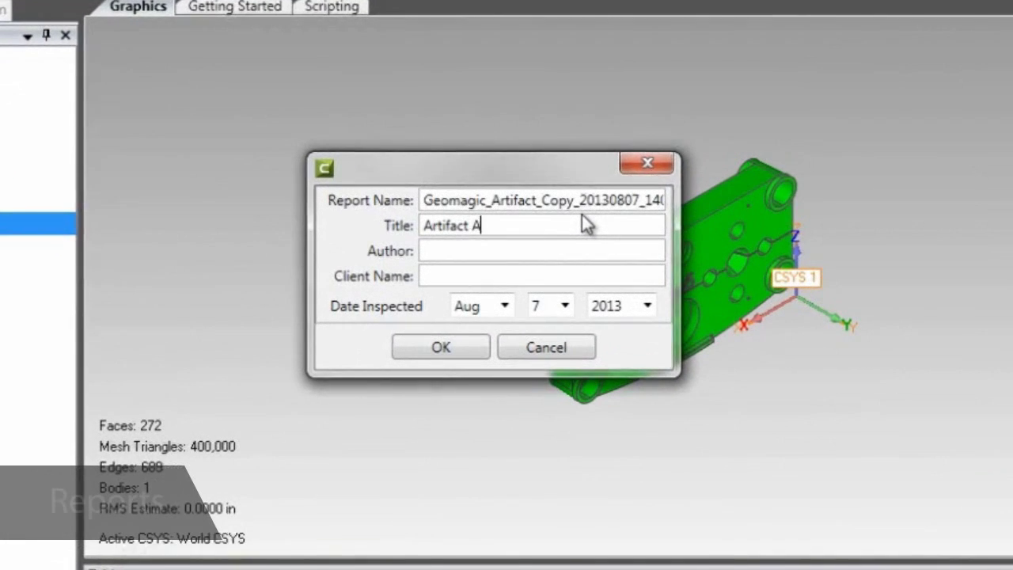
pyautogui.press('Tab')
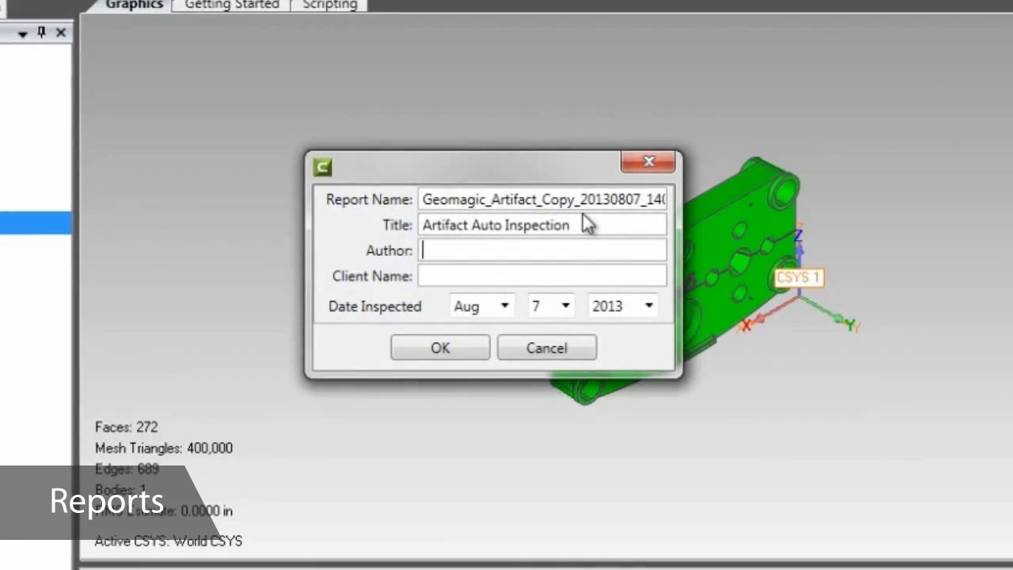
pyautogui.write('SP')
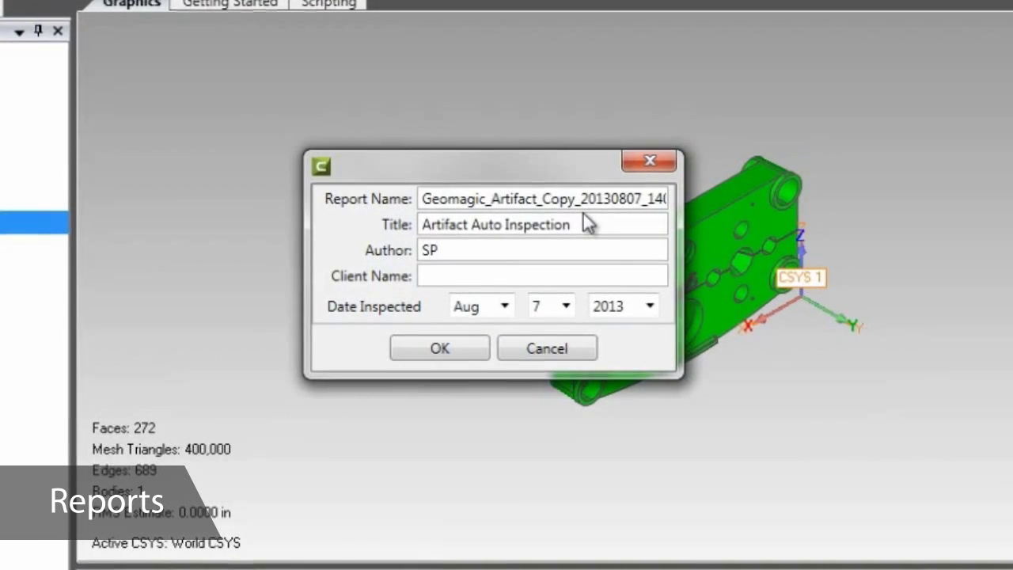
pyautogui.press('Tab')
pyautogui.write('Geomagic')
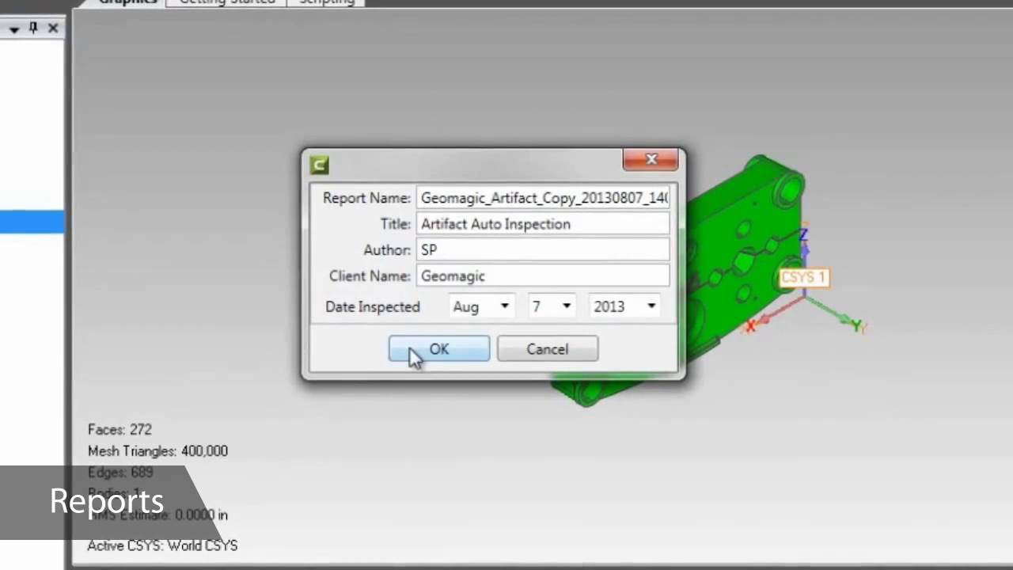
pyautogui.click(409, 348)
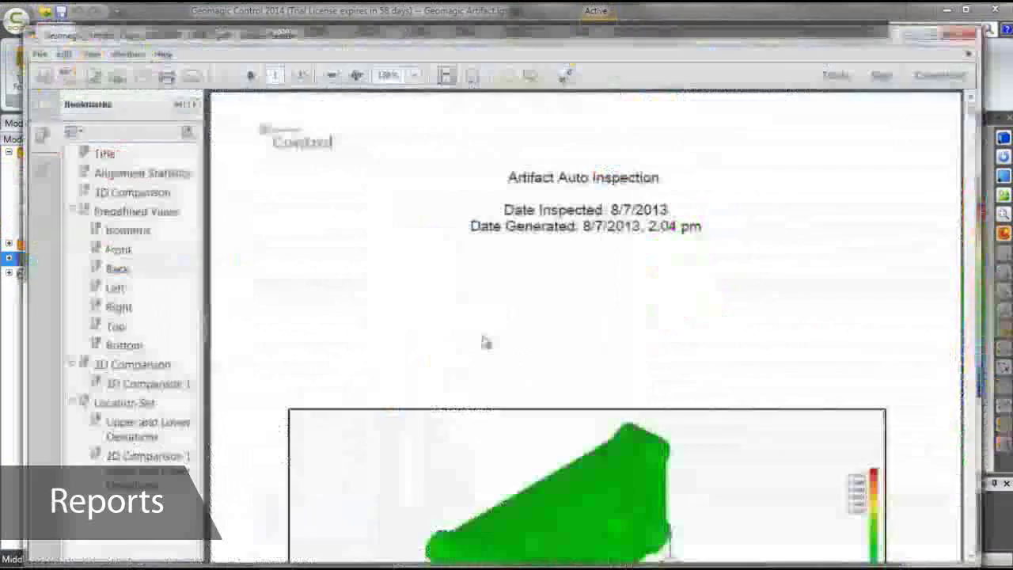
pyautogui.scroll(-3, 483, 336)
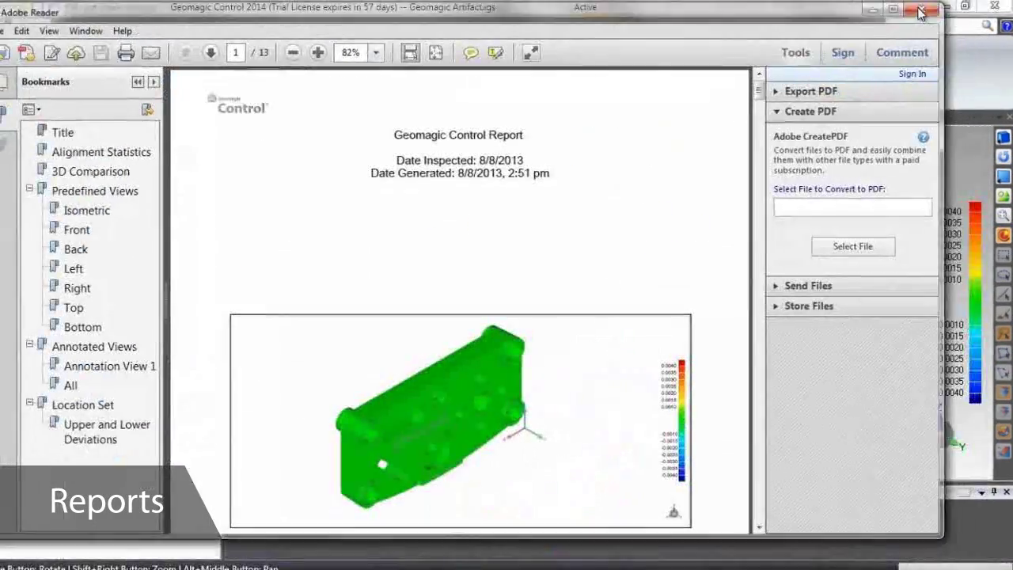
# Close the report PDF and review the automation workflow from Best Fit Alignment to Create Report.
pyautogui.click(922, 10)
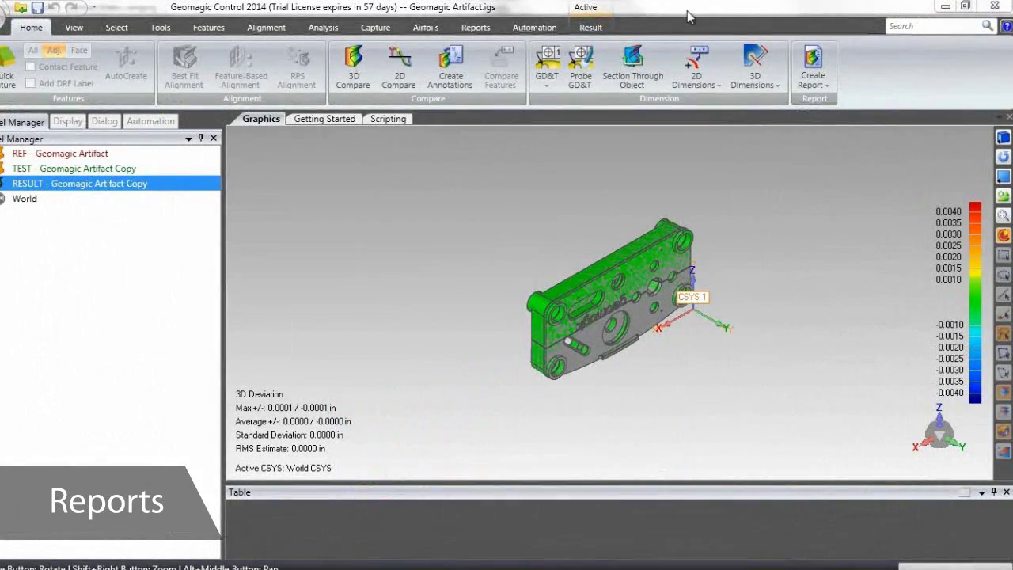
pyautogui.click(539, 30)
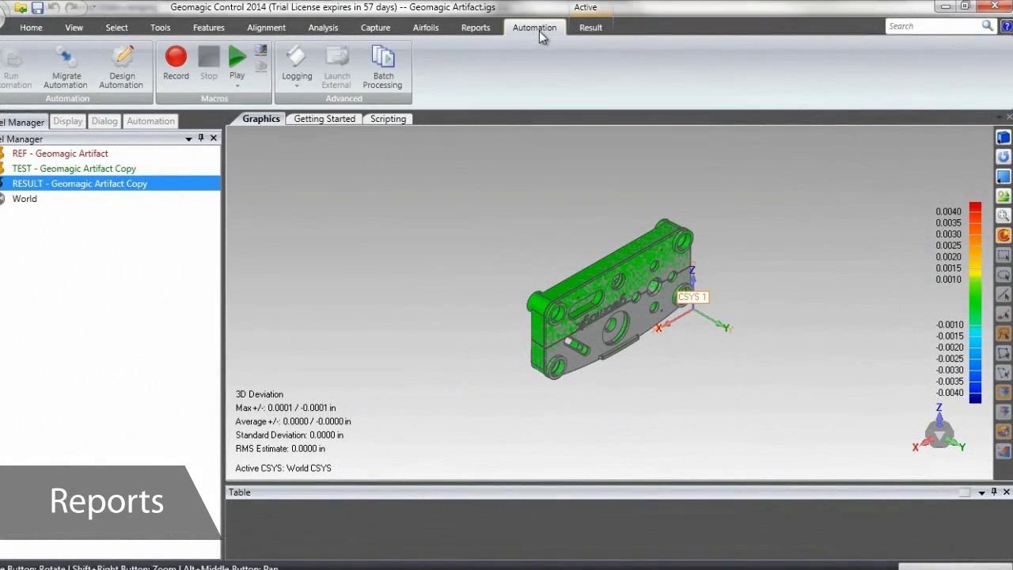
pyautogui.click(123, 75)
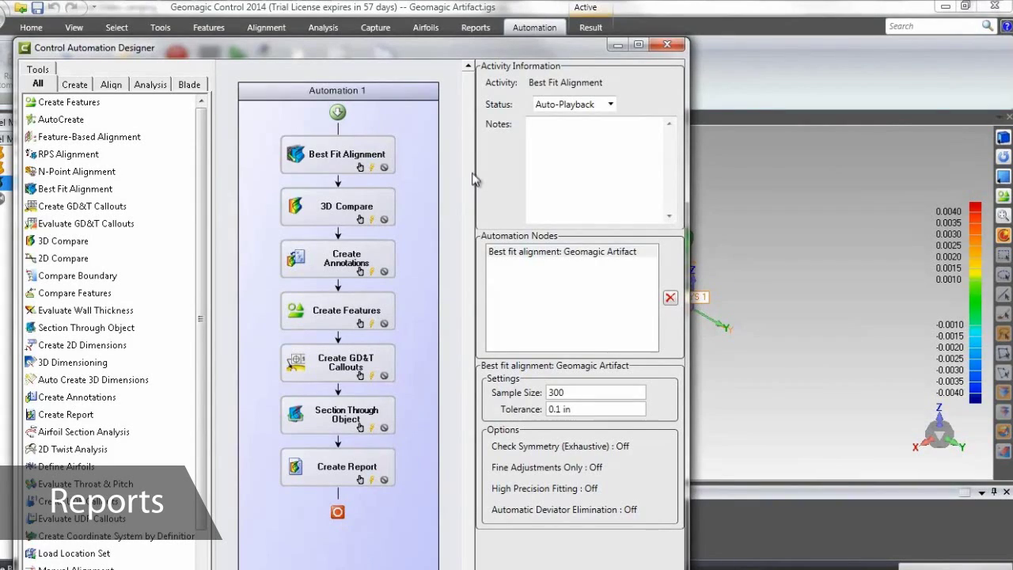
pyautogui.click(667, 45)
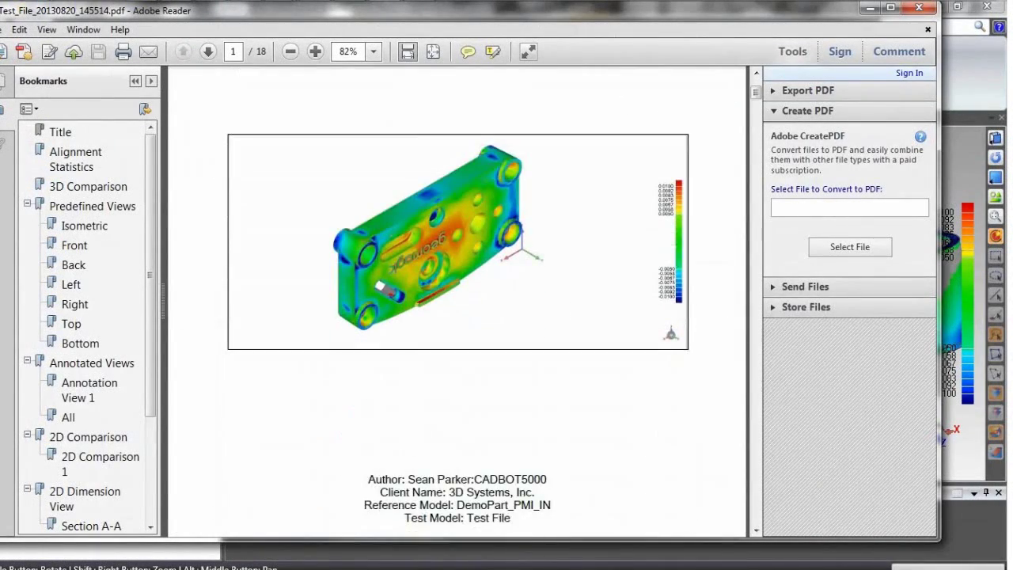
# Scroll the 18-page automated report down to the Alignment Statistics page.
pyautogui.scroll(-15, 458, 300)
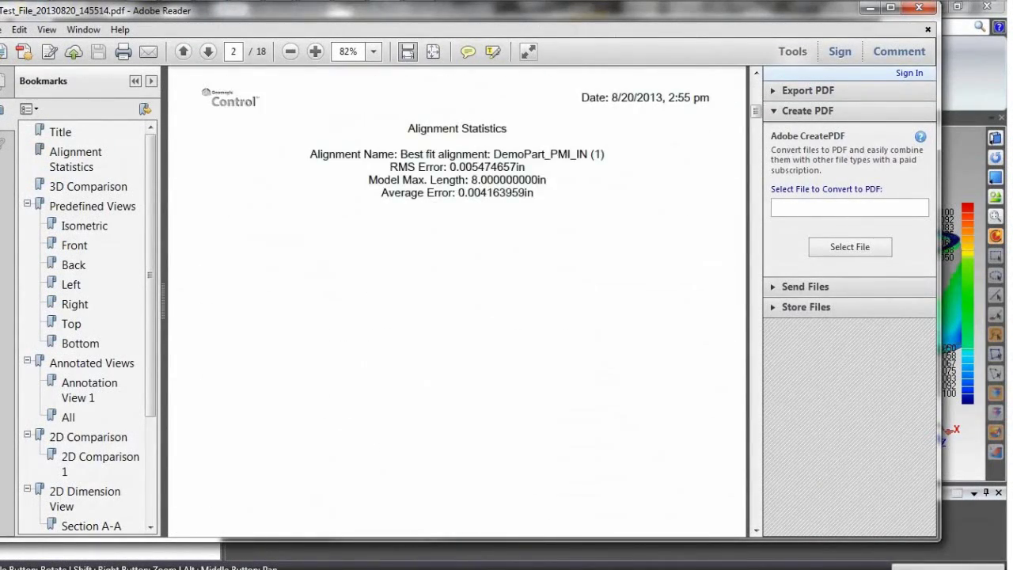
pyautogui.scroll(-10, 457, 301)
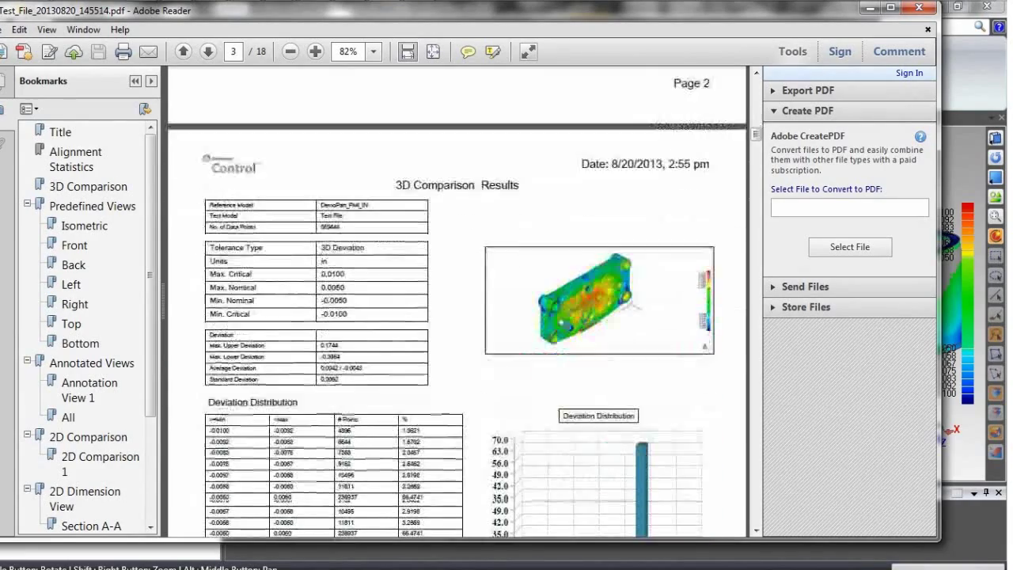